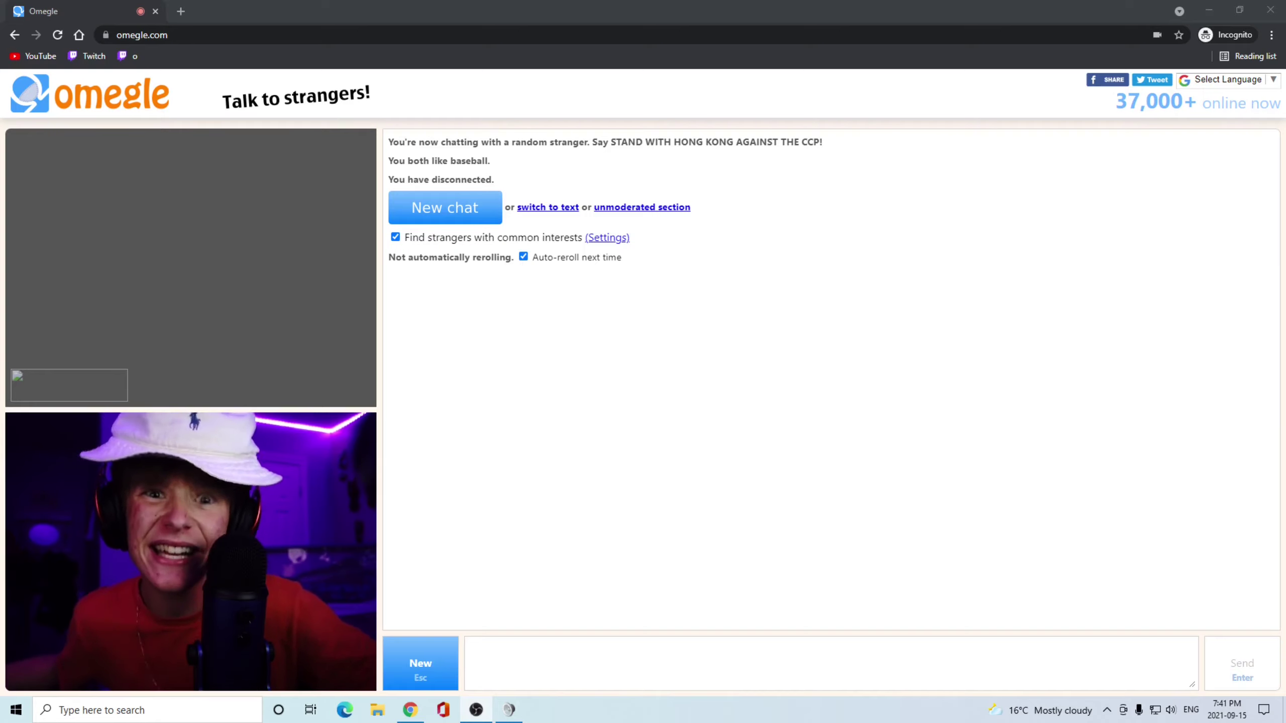
Start a video chat and skip strangers until matched with a baseball fan.
key(Escape)
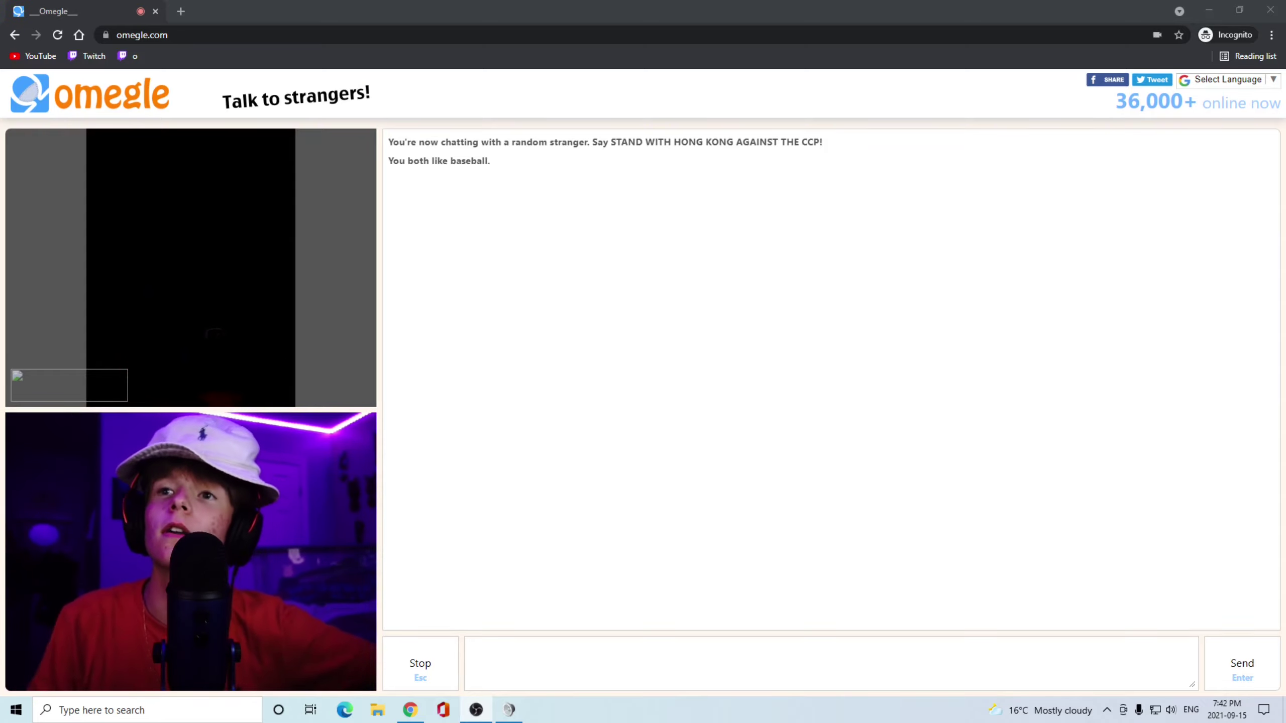
key(Escape)
key(Escape)
key(Escape)
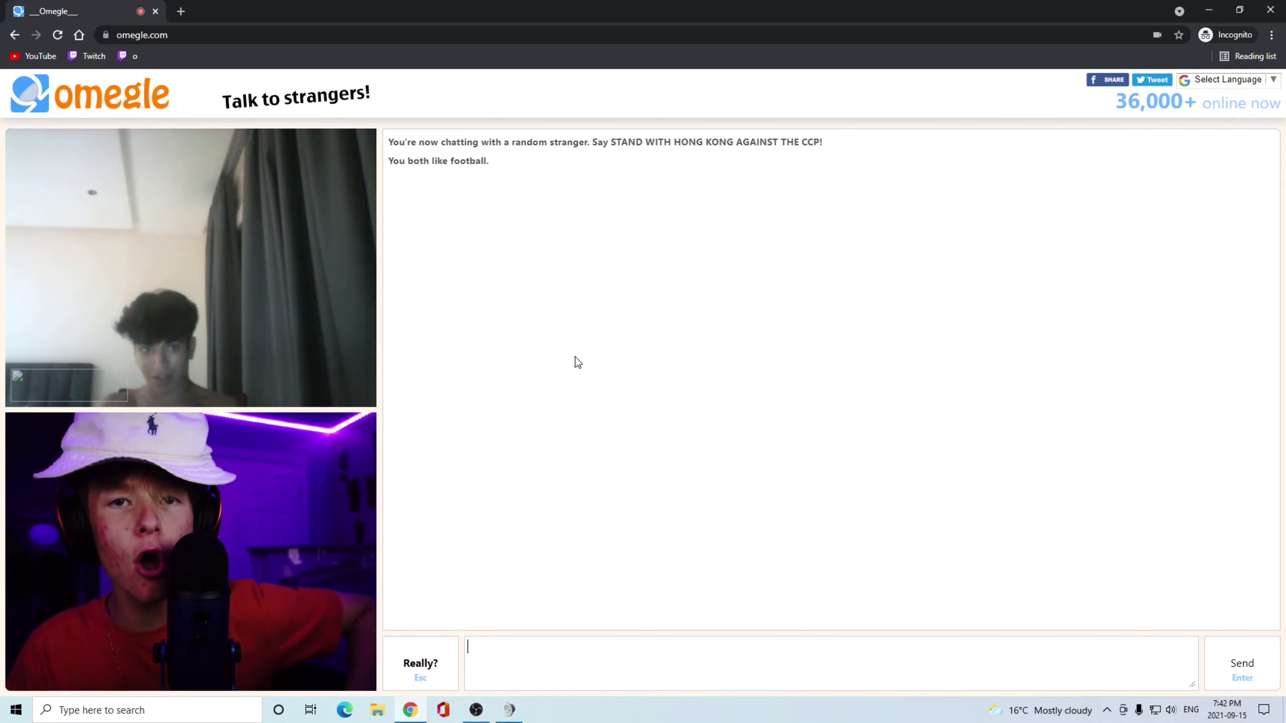
key(Escape)
key(Escape)
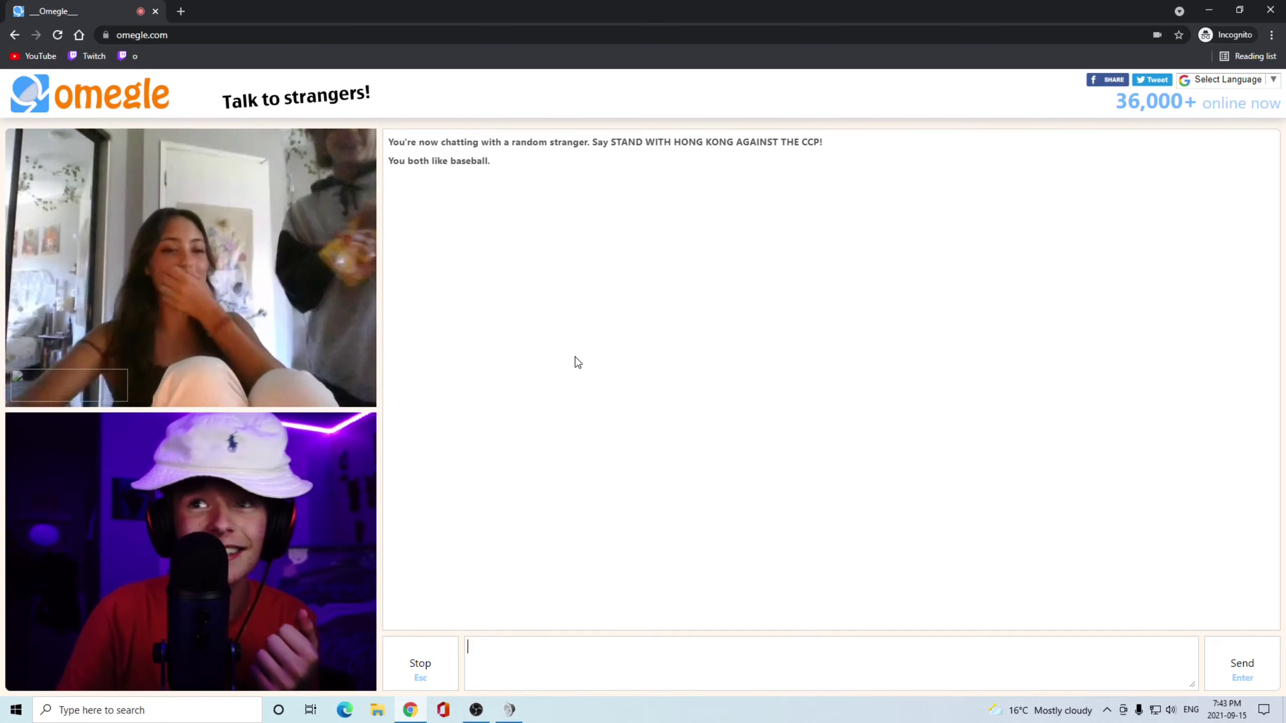
triple_click(410, 661)
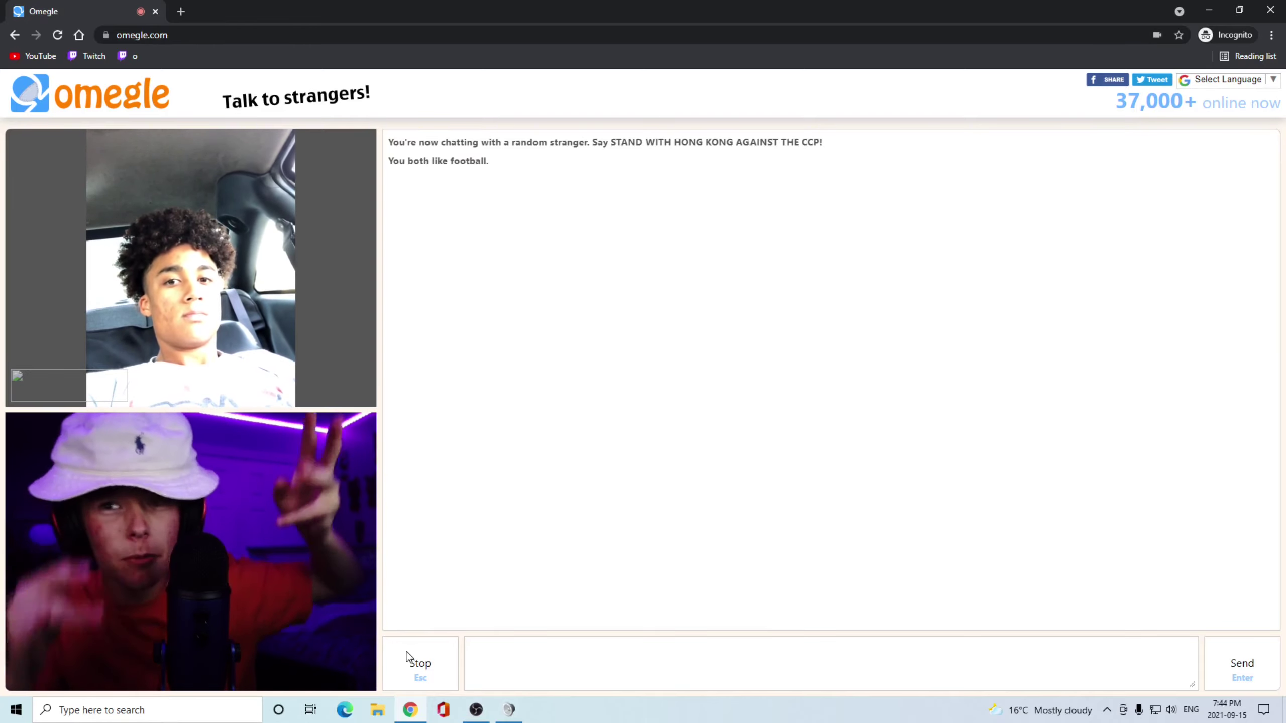
triple_click(407, 657)
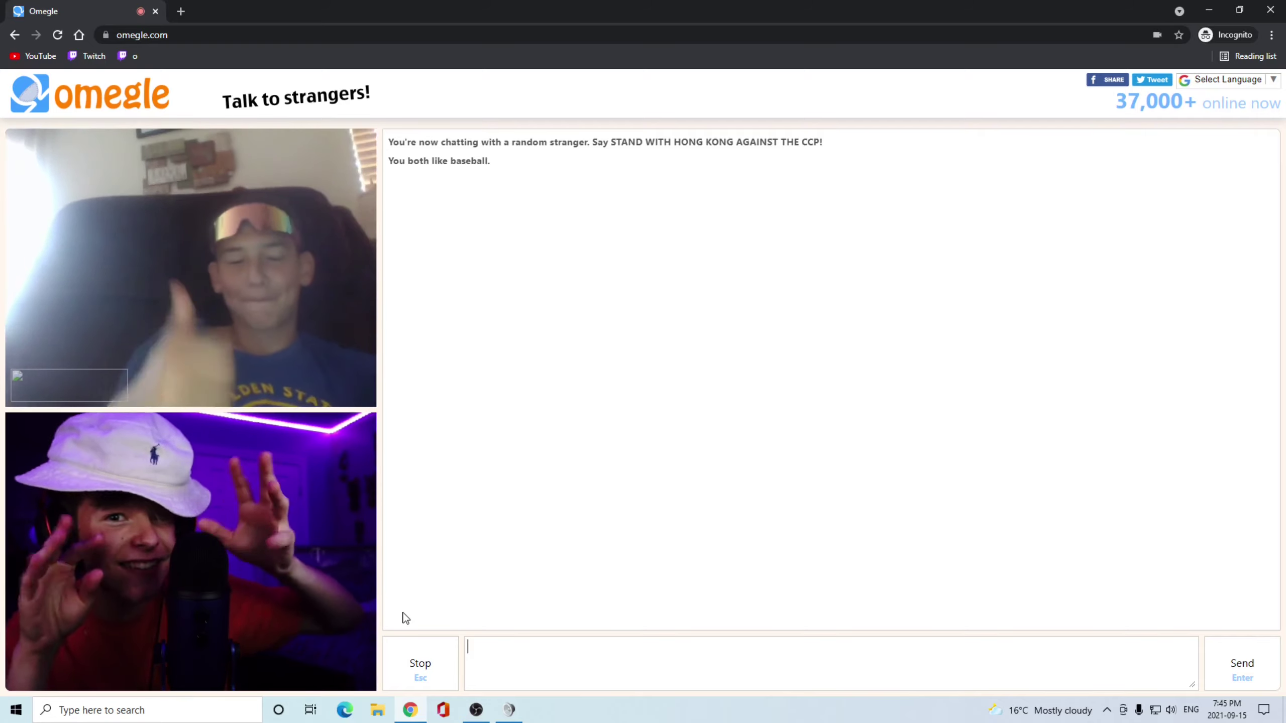
Skip the current strangers with Stop and Really? to reach a football fan.
double_click(421, 662)
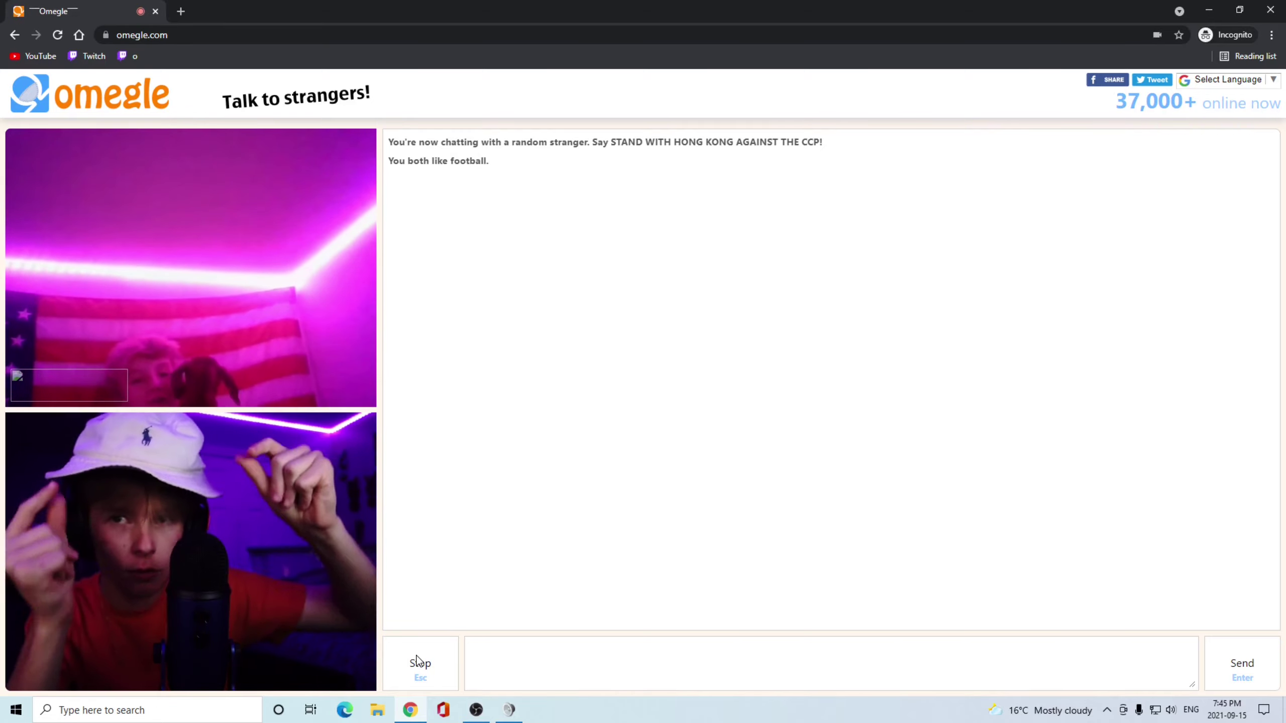
click(394, 660)
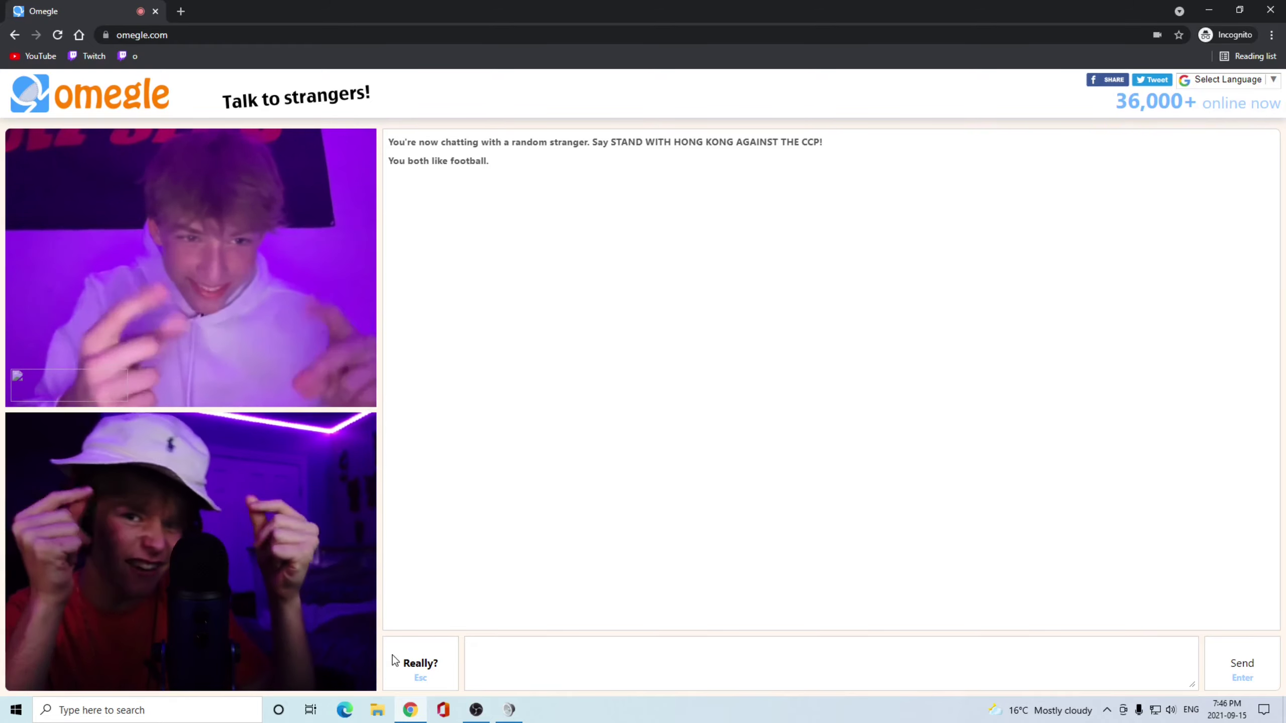
click(428, 674)
click(428, 674)
click(428, 674)
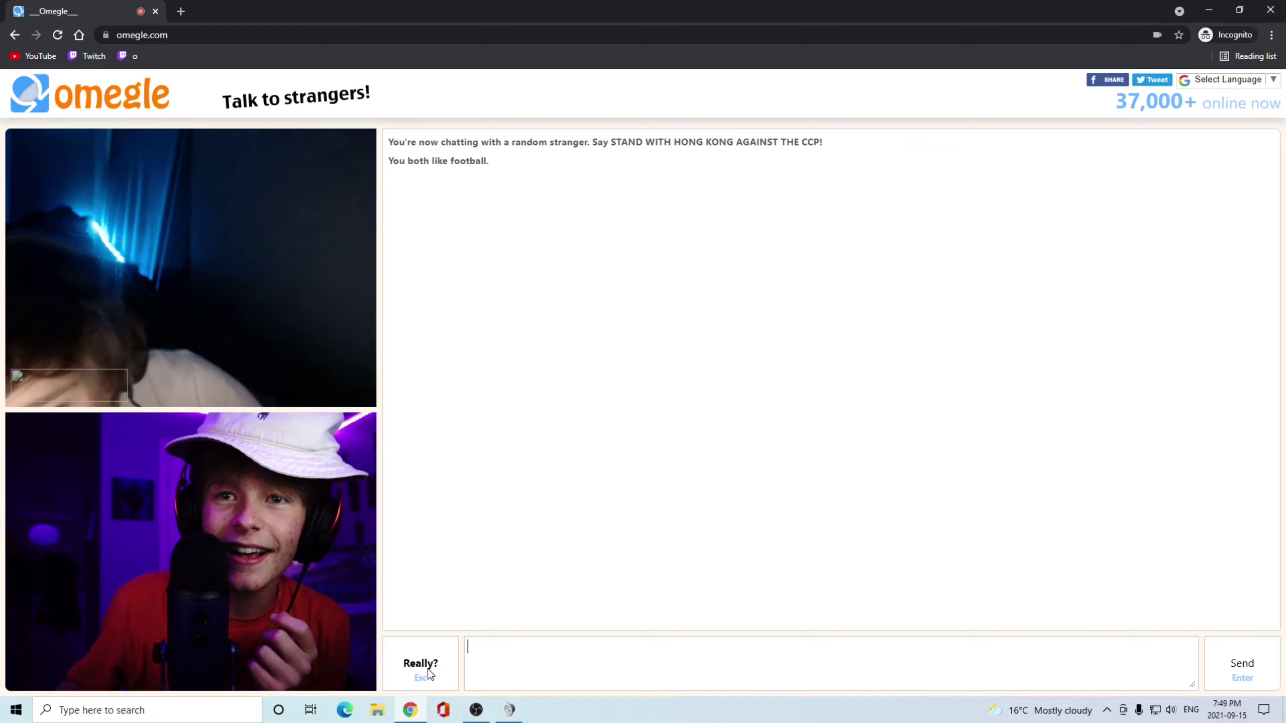
Cycle through several more strangers until connected with another football fan.
double_click(427, 671)
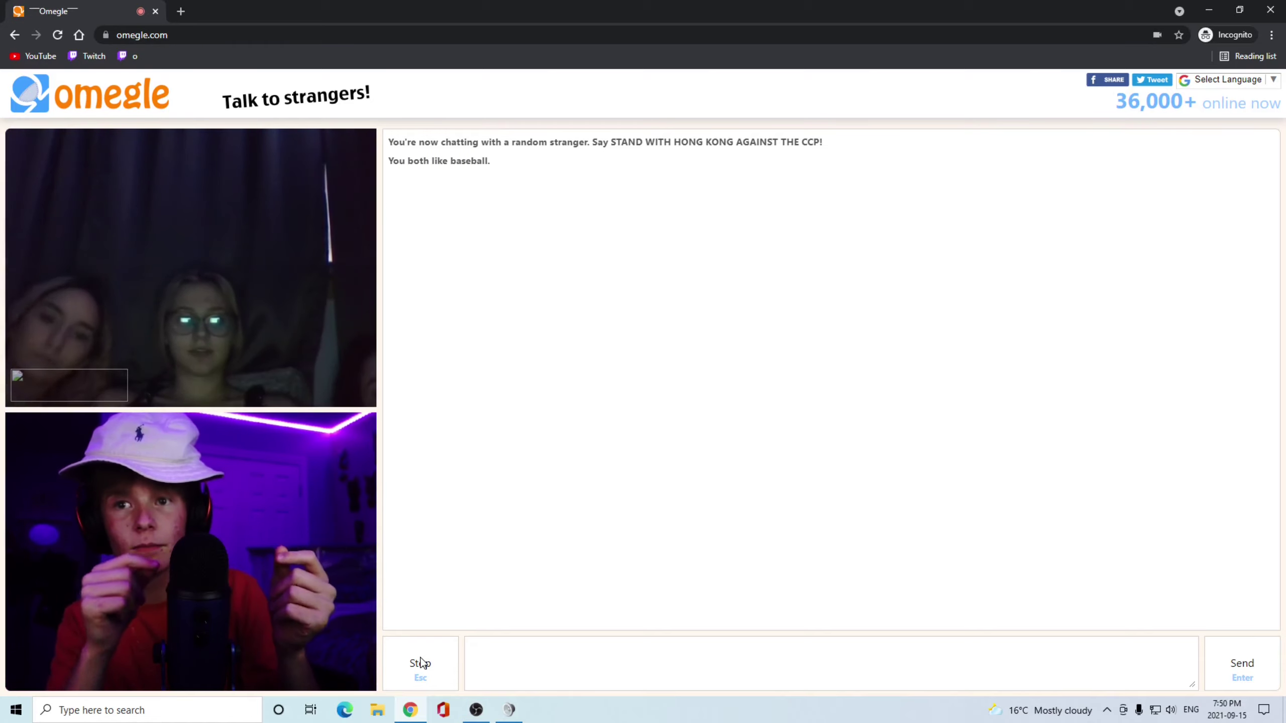
triple_click(419, 663)
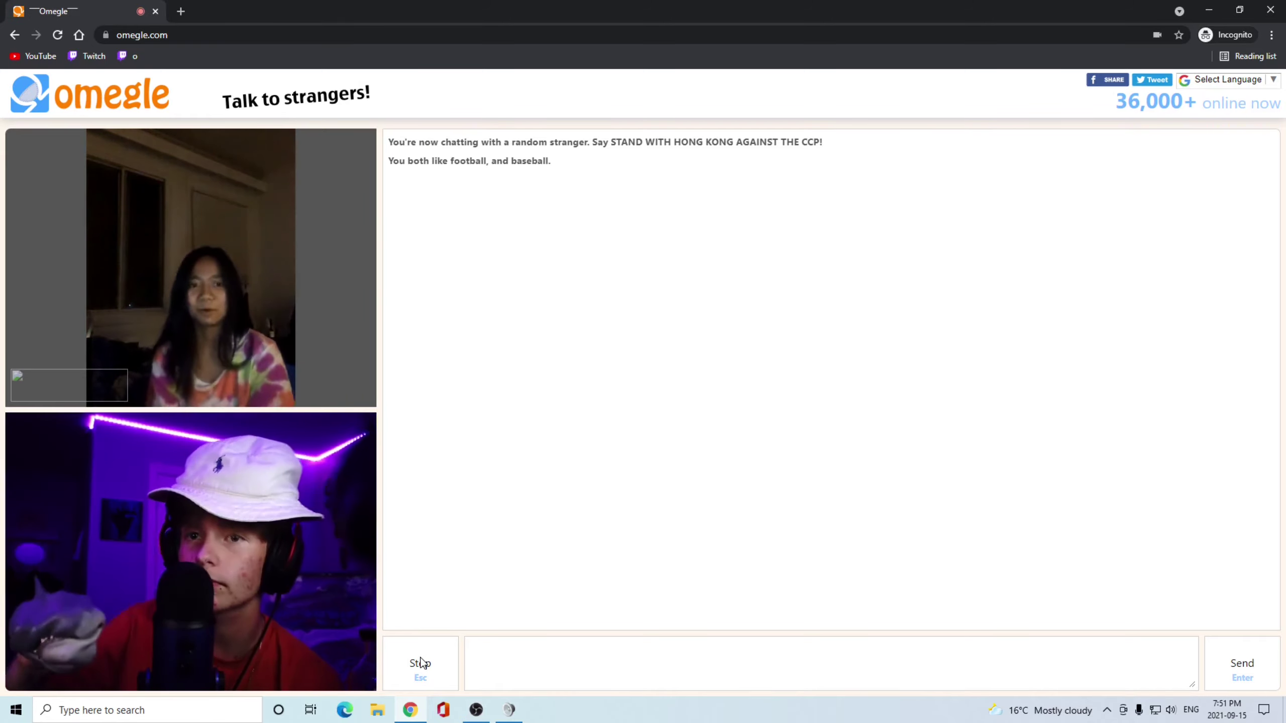
triple_click(418, 663)
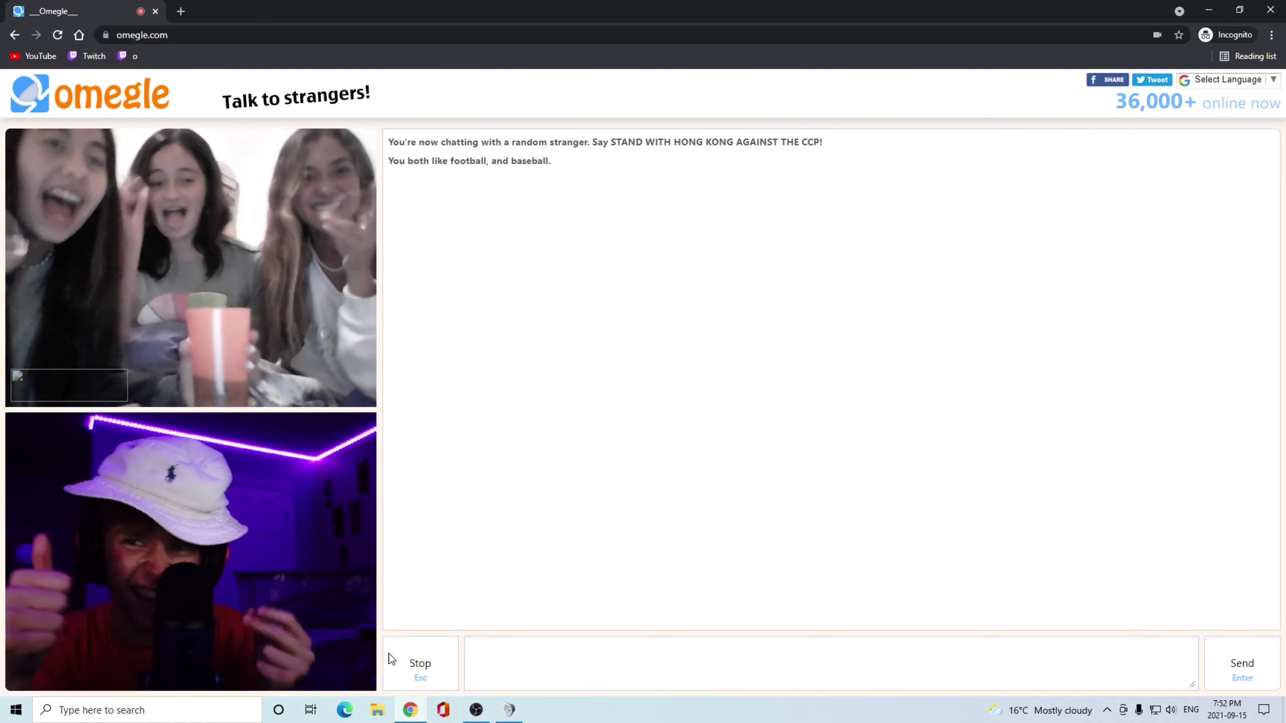
key(Escape)
key(Escape)
key(Escape)
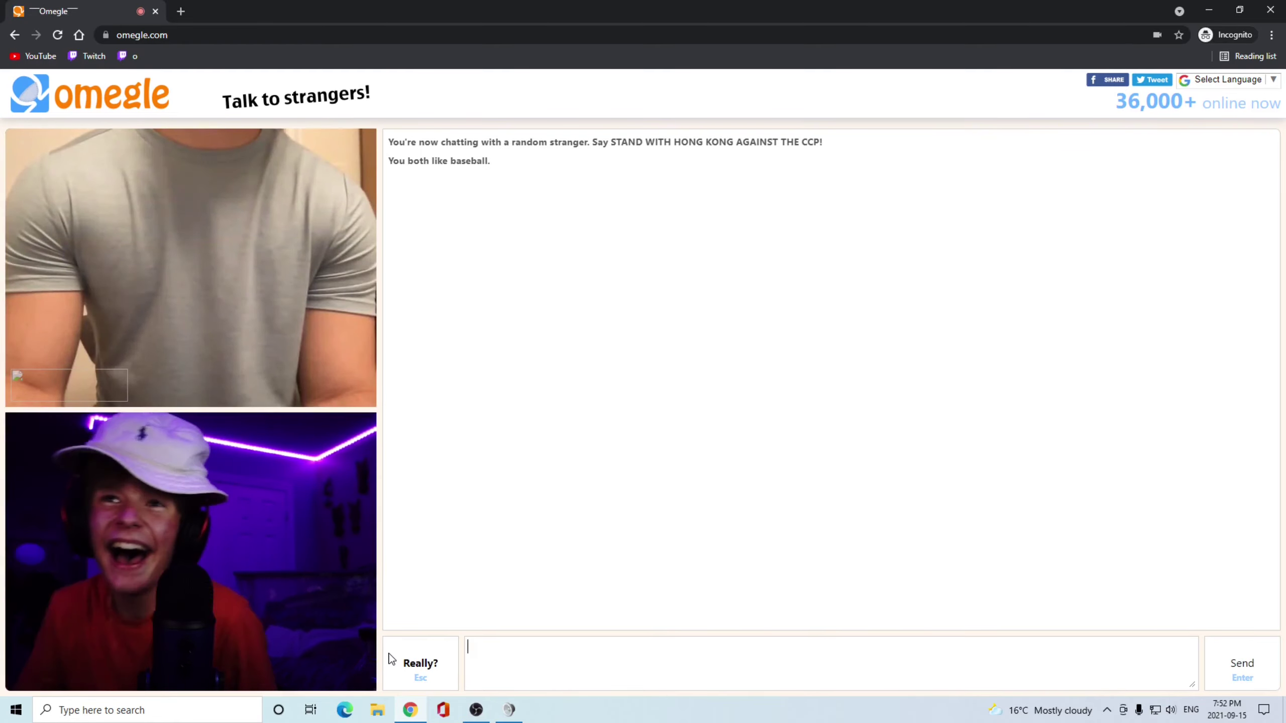
key(Escape)
key(Escape)
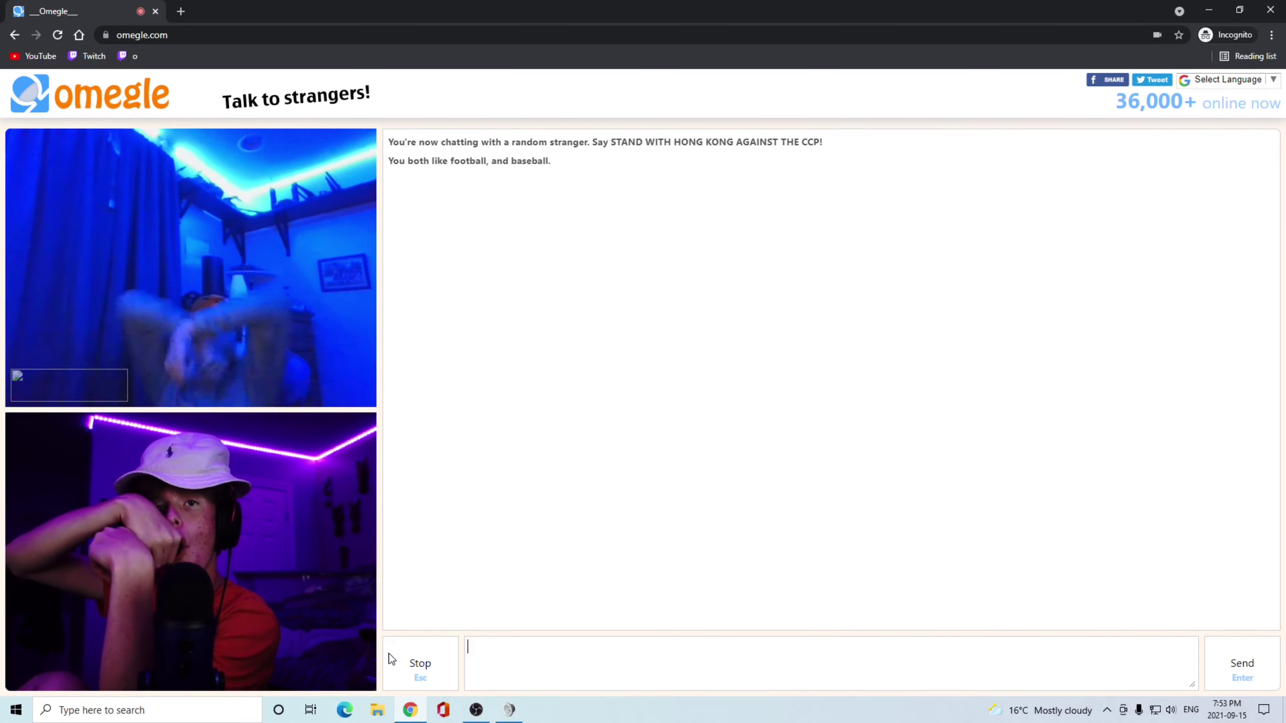
key(Escape)
key(Escape)
key(Escape)
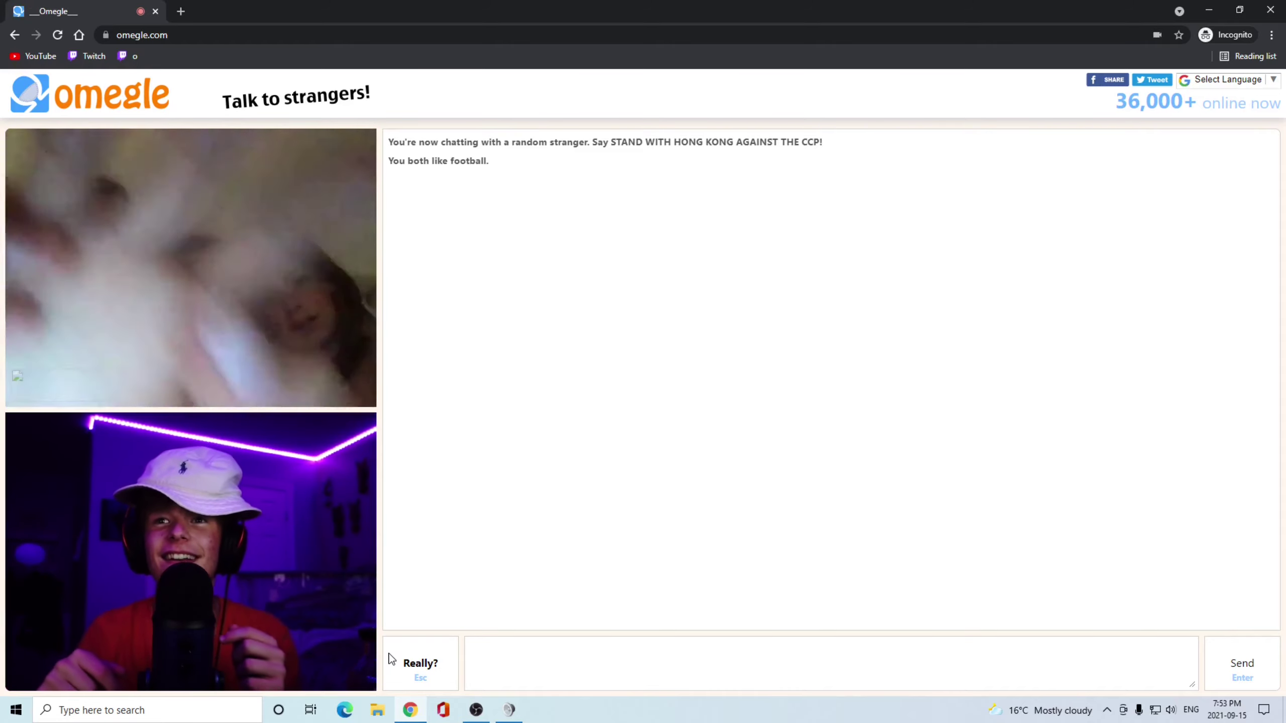
click(392, 658)
click(391, 658)
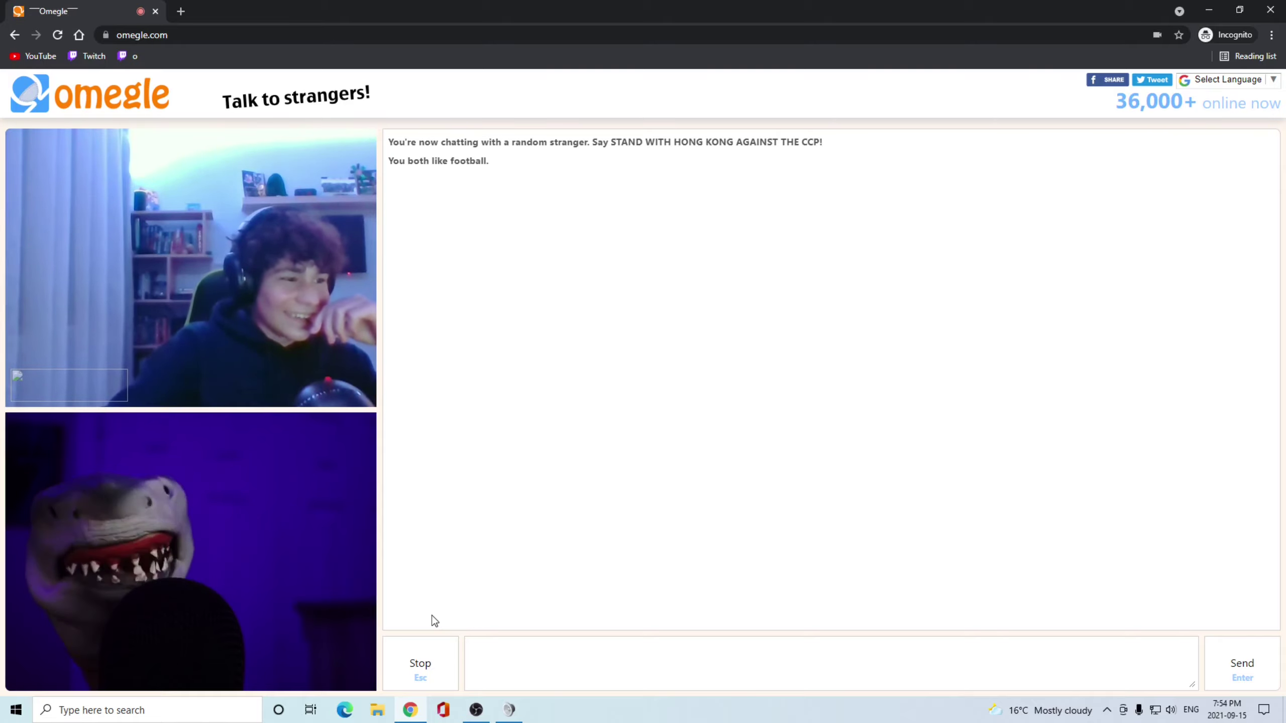
Skip ahead to a stranger who shares both football and baseball interests.
key(Escape)
key(Escape)
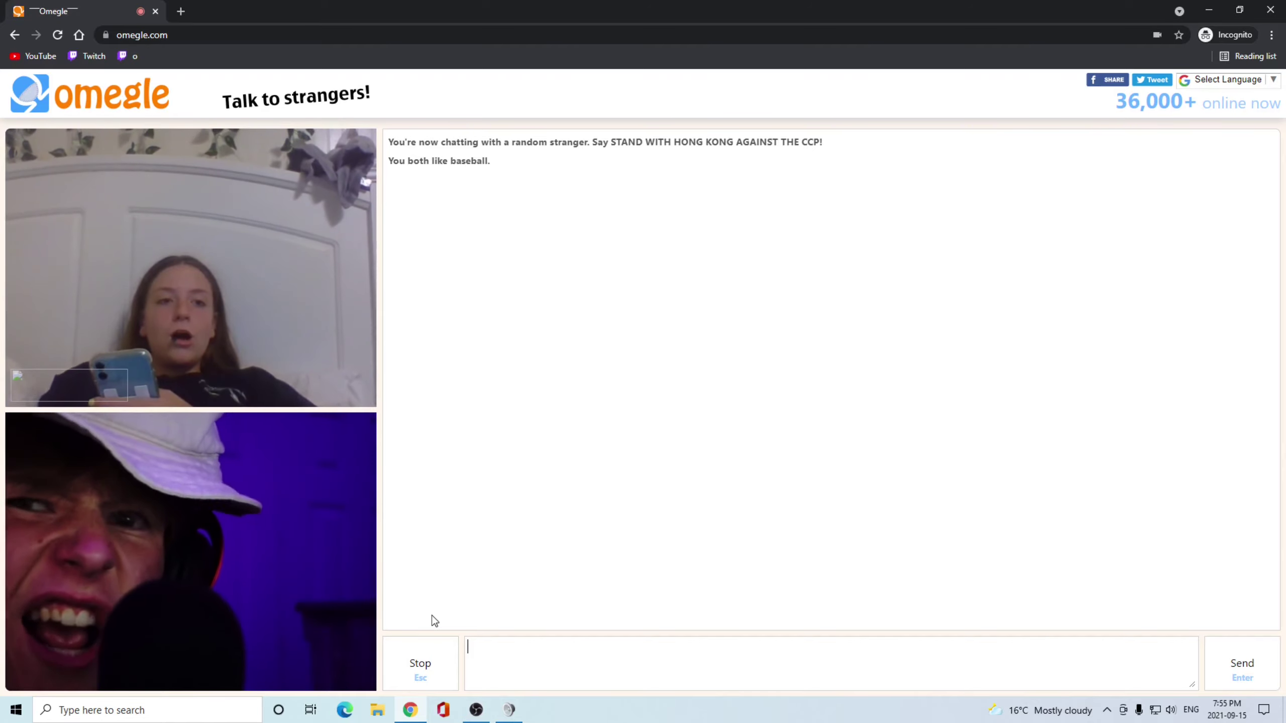
key(Escape)
key(Escape)
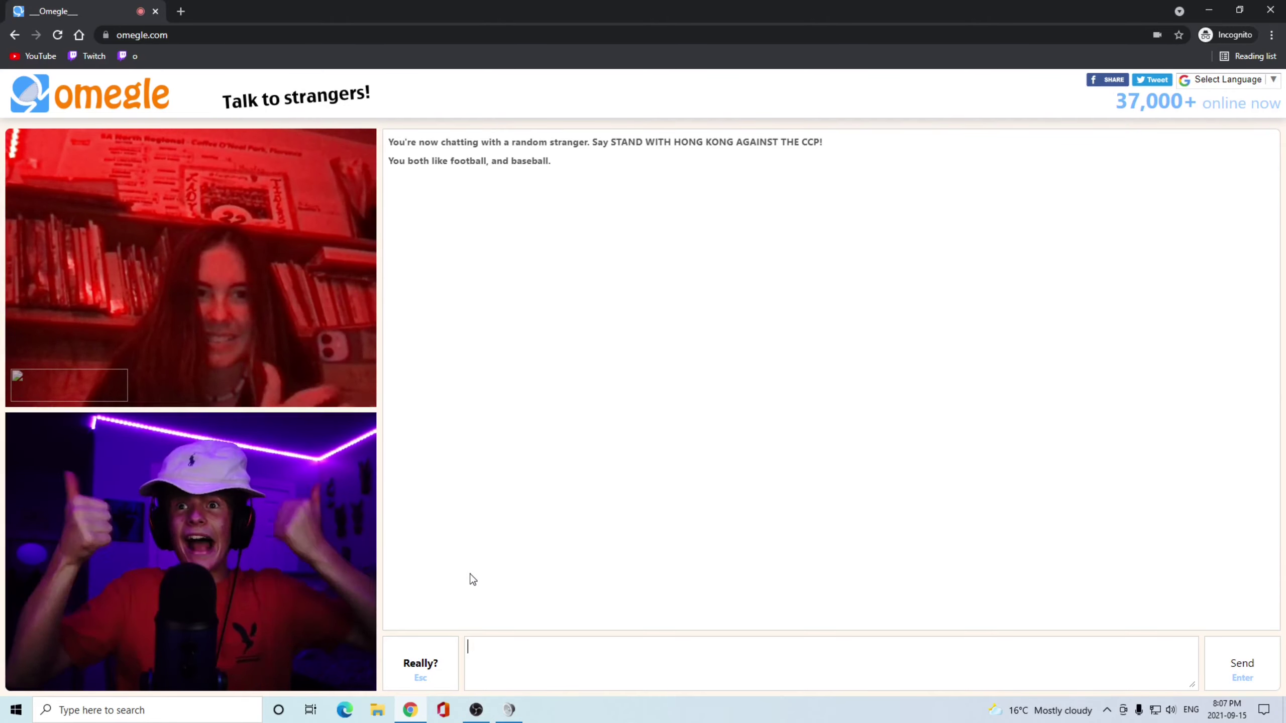
Leave the chat and skip ahead to the next stranger.
key(Escape)
key(Escape)
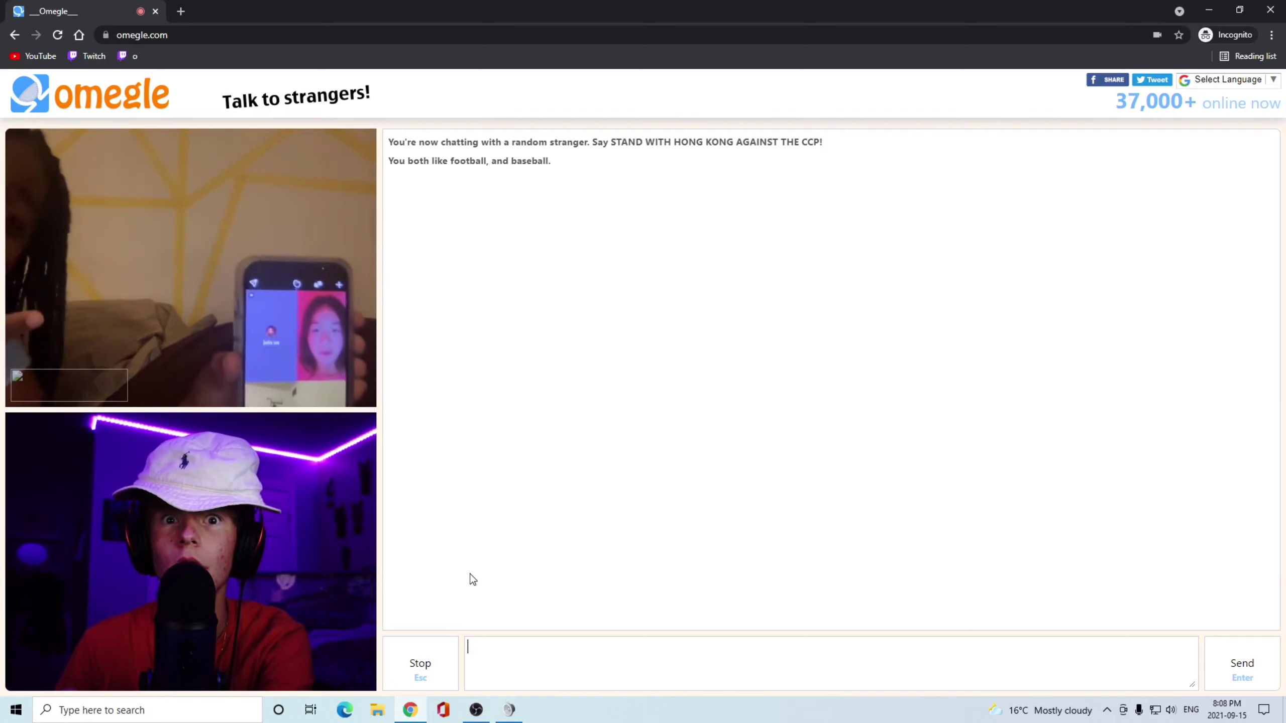
key(Escape)
key(Escape)
key(Escape)
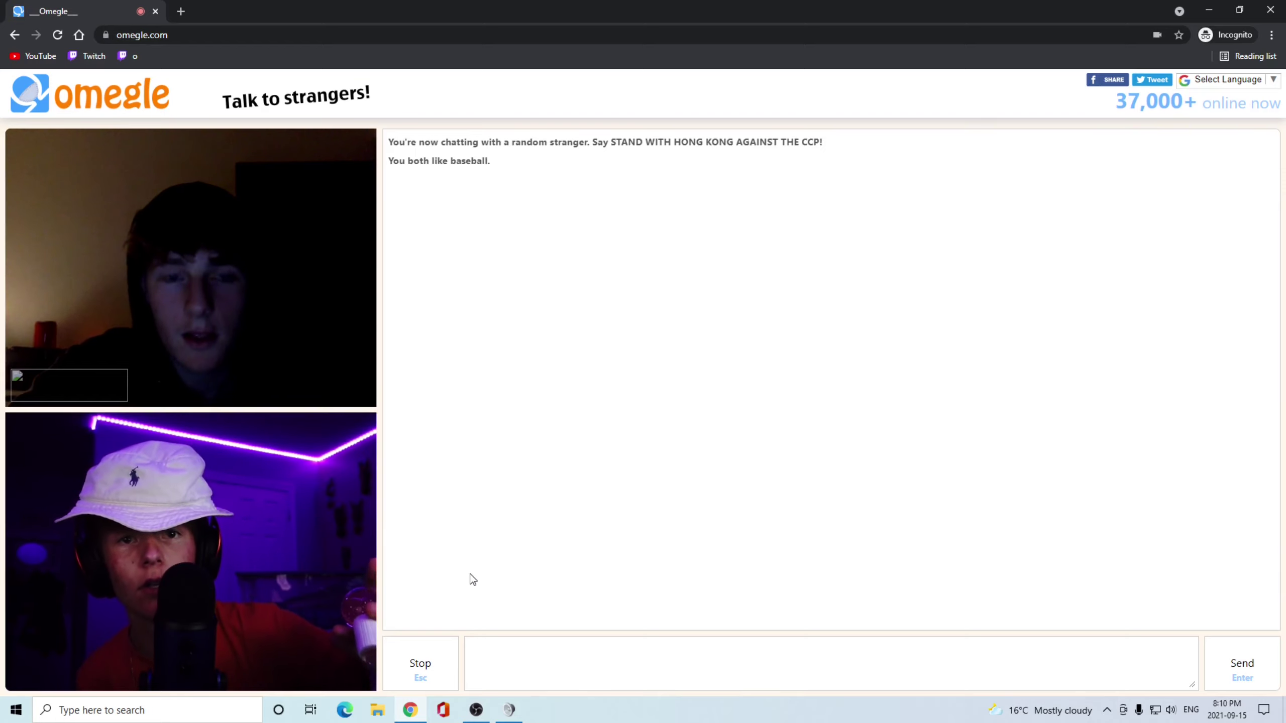
Skip the baseball-sharing stranger for a new football-sharing match.
key(Escape)
key(Escape)
key(Escape)
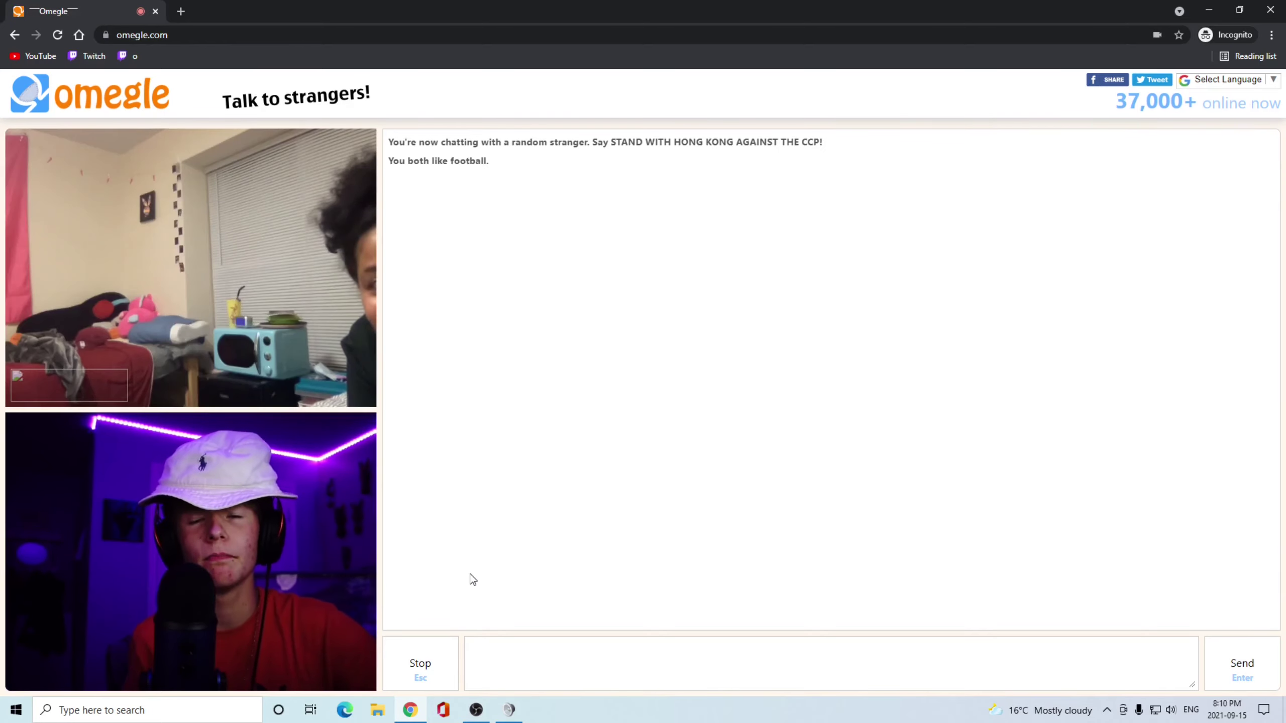